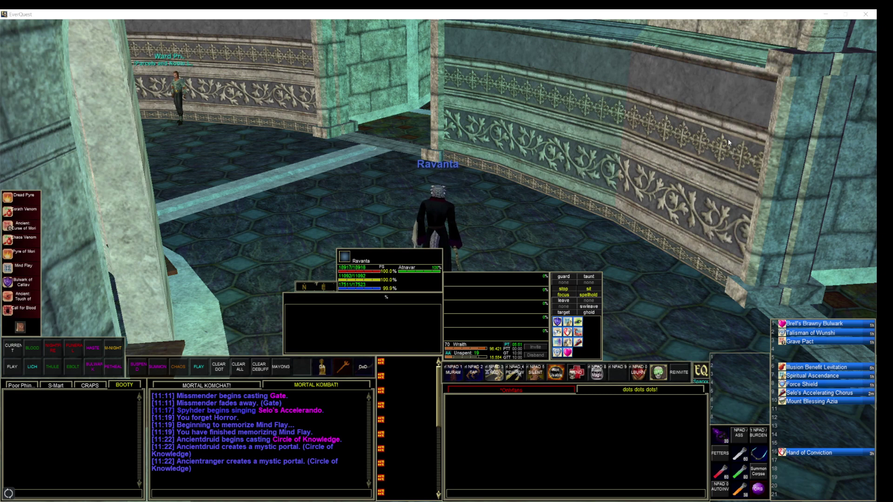
# Close the Alternate Advancement window and start assigning a new icon to the burn hotbar button
pyautogui.press('v')
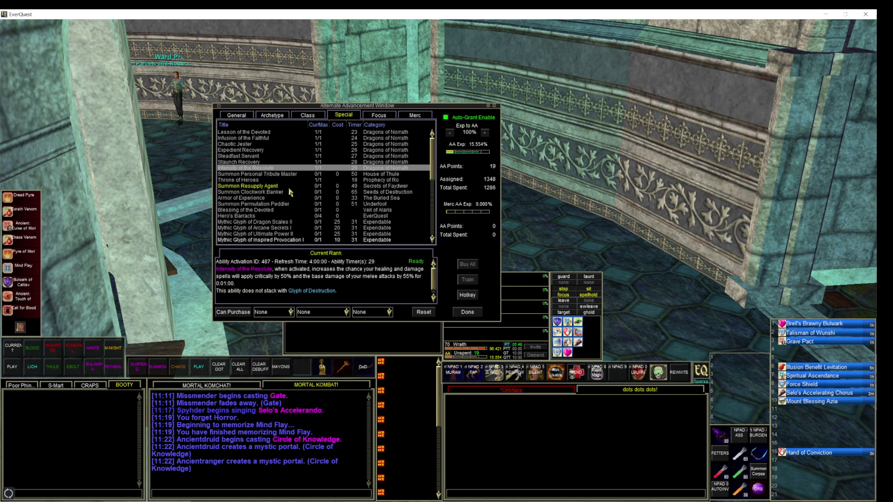
pyautogui.click(469, 312)
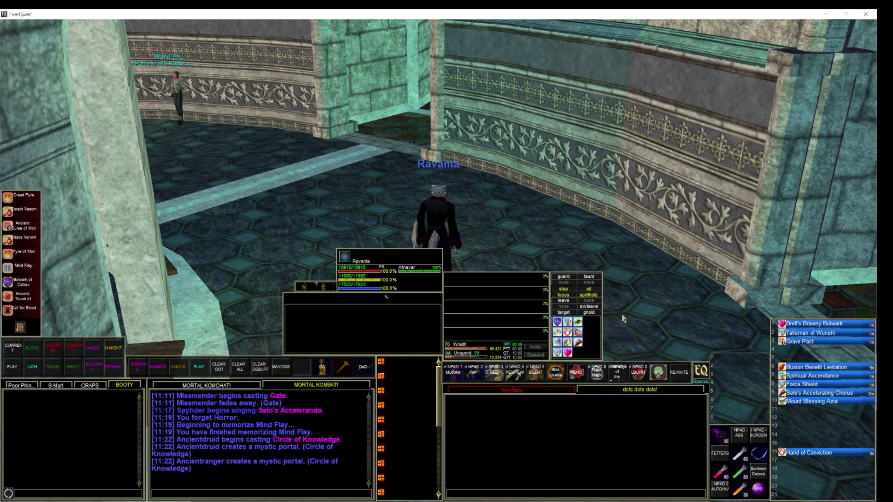
pyautogui.rightClick(618, 372)
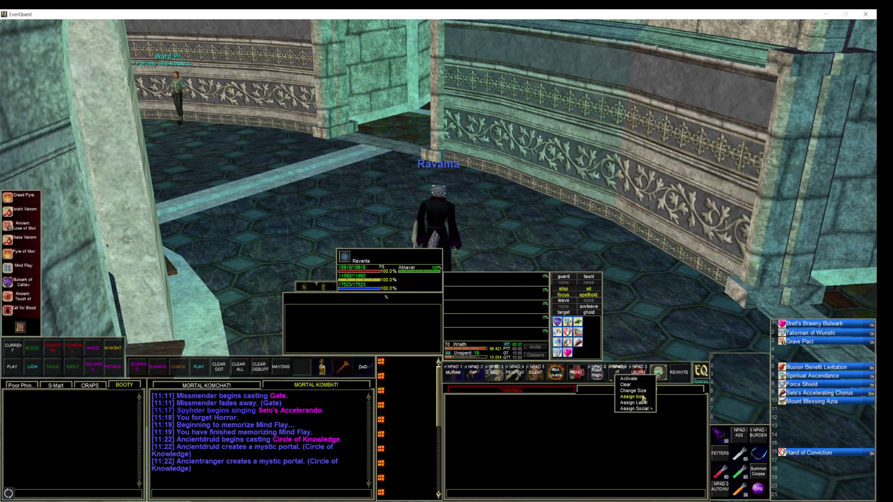
pyautogui.click(643, 396)
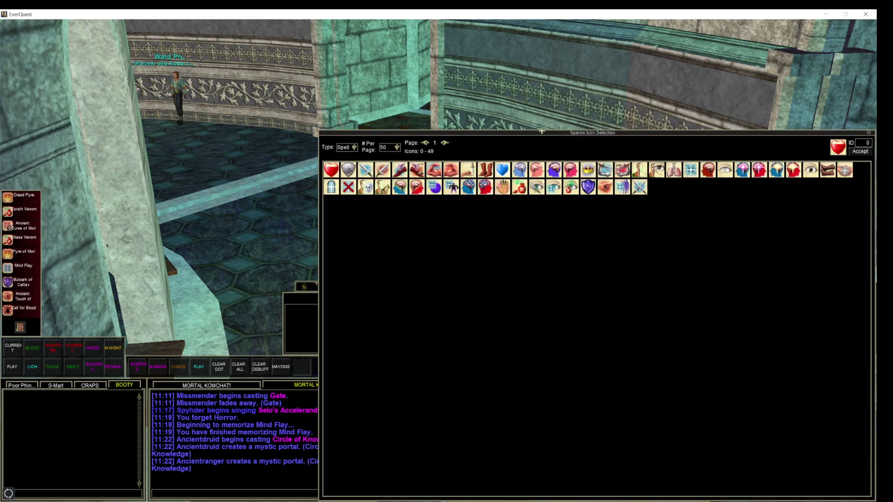
# Drag the Spell Icon Selection window up and left toward screen centre
pyautogui.moveTo(542, 132); pyautogui.dragTo(441, 117)
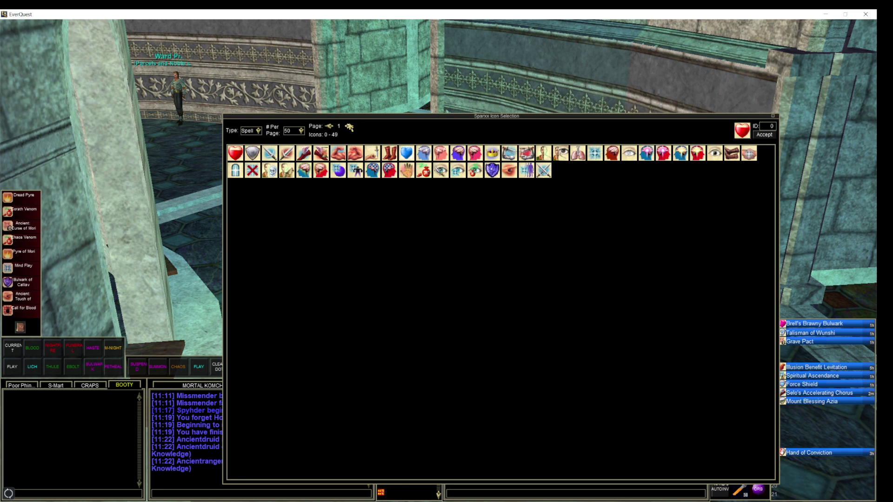
# Page to spell icons 750-799, choose icon 770 and accept it
pyautogui.click(349, 128)
pyautogui.click(349, 127)
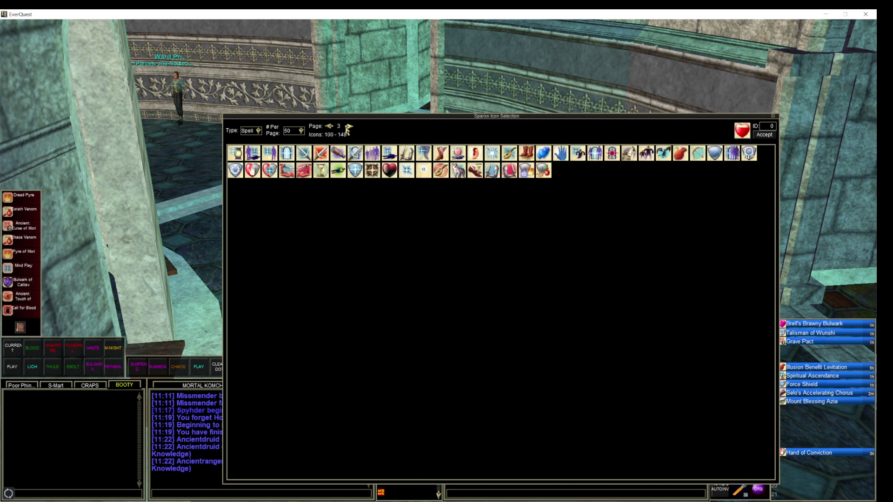
pyautogui.click(349, 127)
pyautogui.click(348, 127)
pyautogui.click(349, 127)
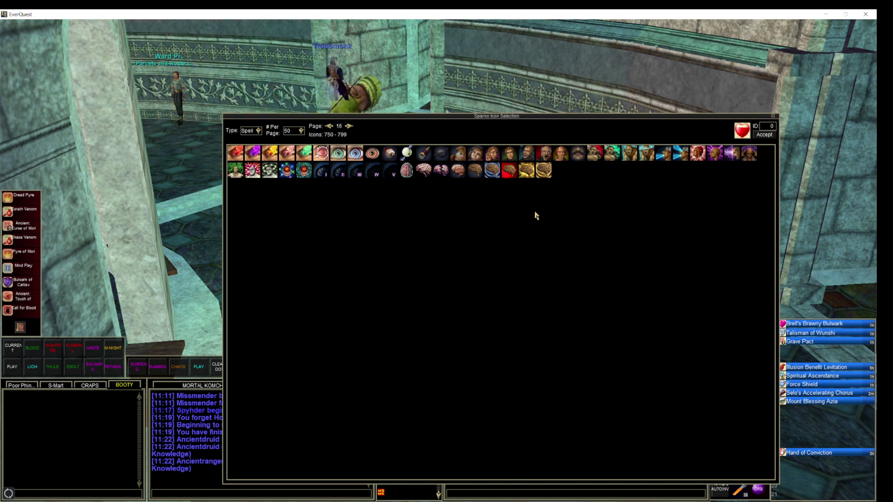
pyautogui.click(576, 153)
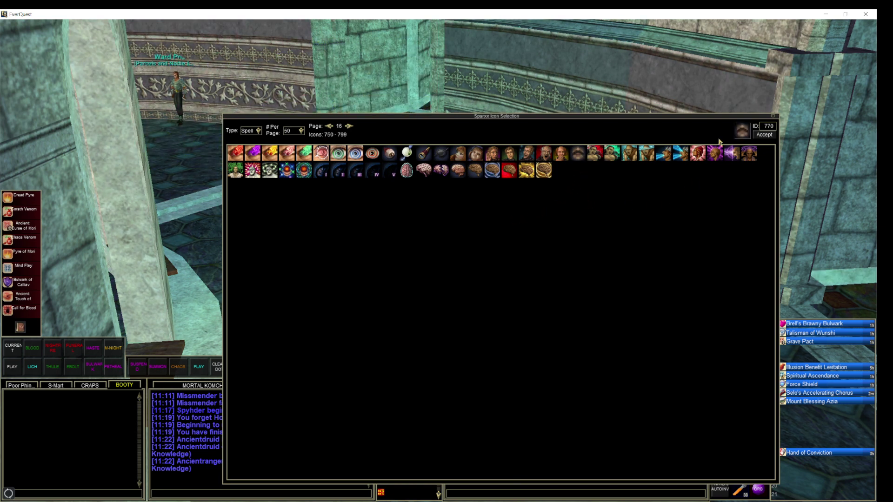
pyautogui.click(765, 134)
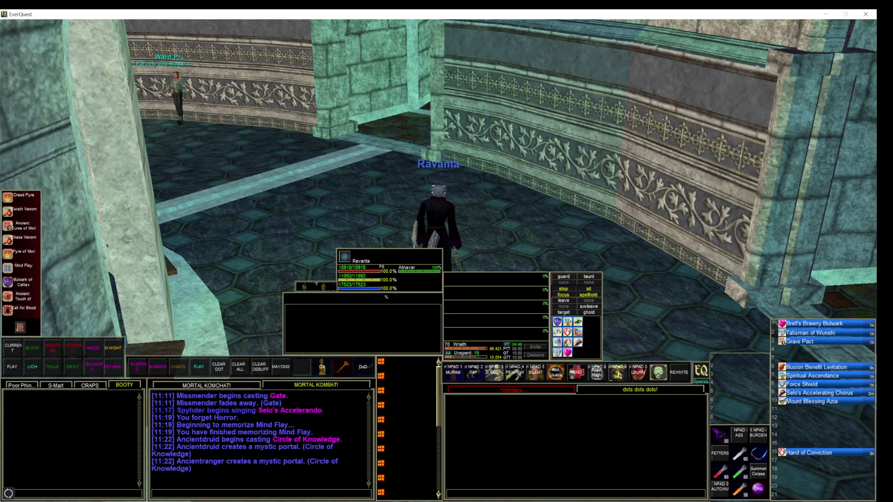
# Set the burn hotbar button's label to a single blank space
pyautogui.rightClick(617, 373)
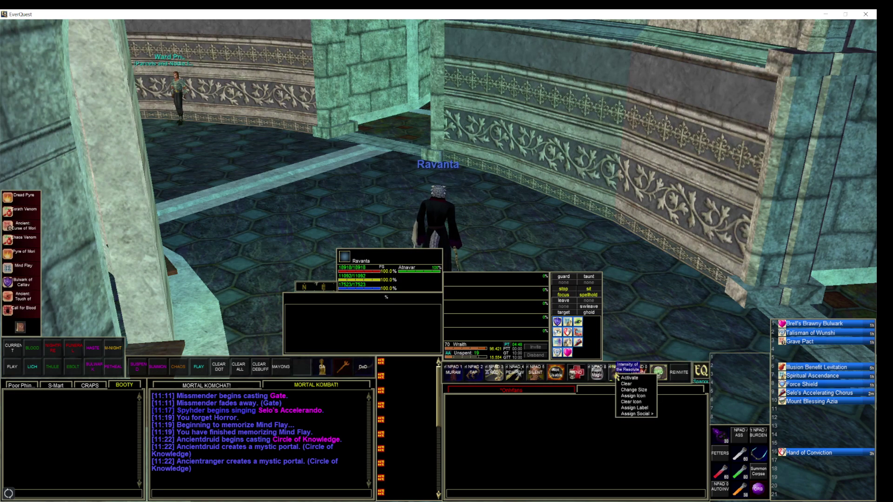
pyautogui.click(636, 407)
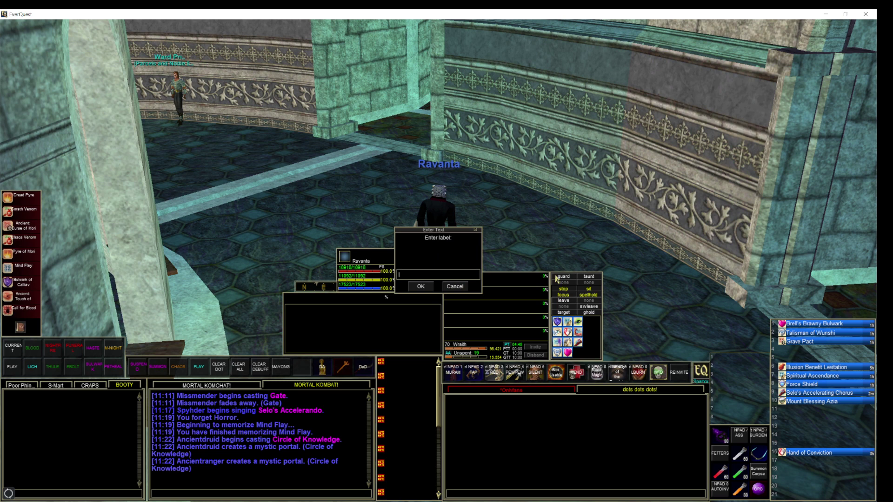
pyautogui.click(421, 288)
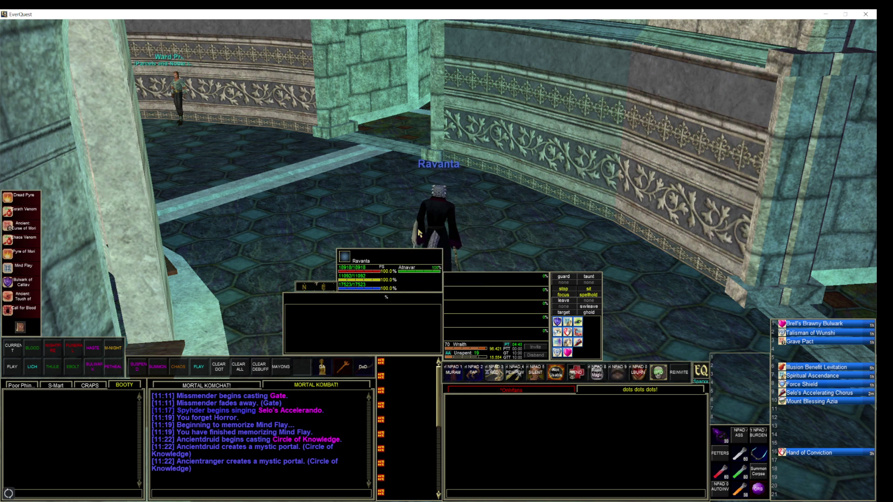